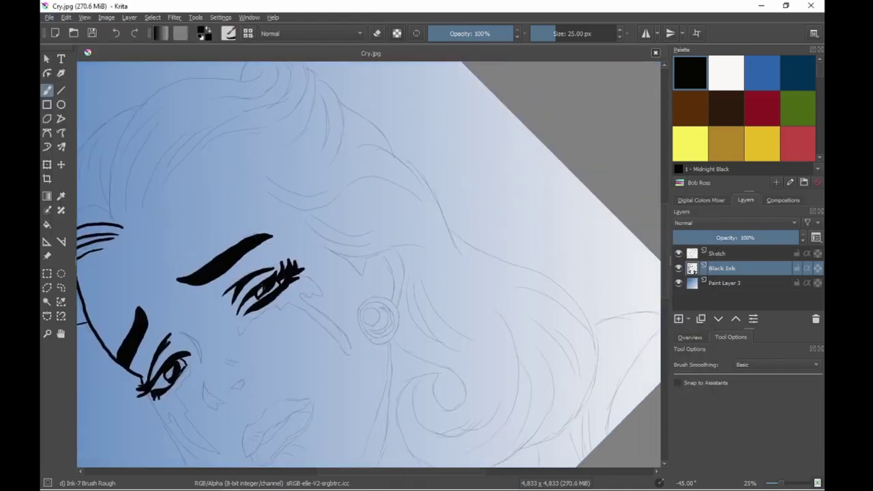
Ink the hair strands above the forehead and a curved line across the head
drag(161, 186, 211, 124)
drag(169, 166, 239, 120)
drag(199, 155, 284, 116)
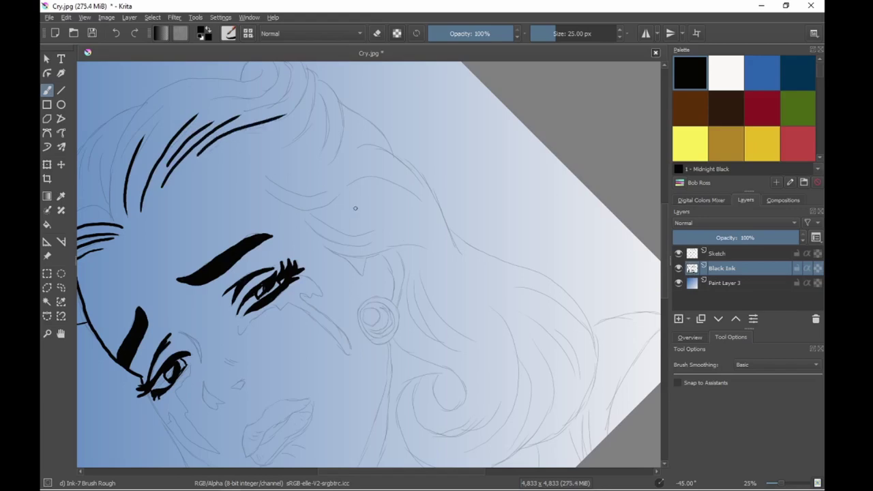
drag(230, 141, 318, 180)
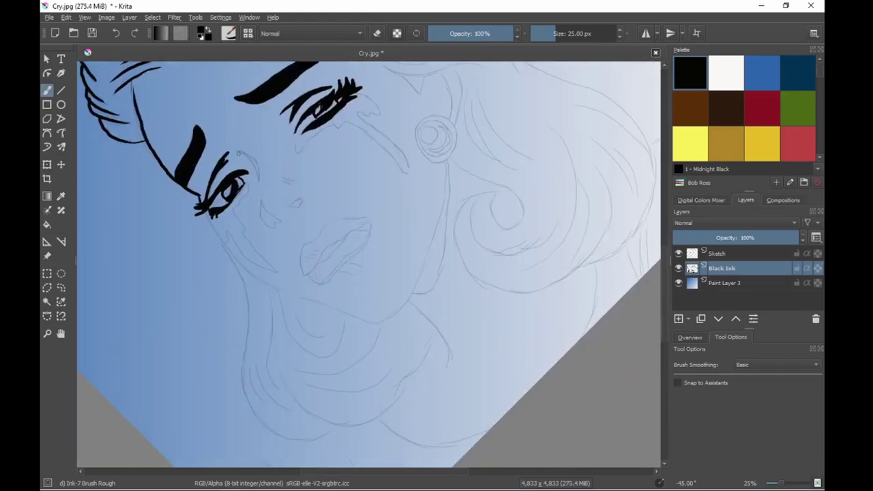
Ink the eyelid crease, nose, lips and the long jaw line on the mirrored canvas
drag(238, 153, 281, 222)
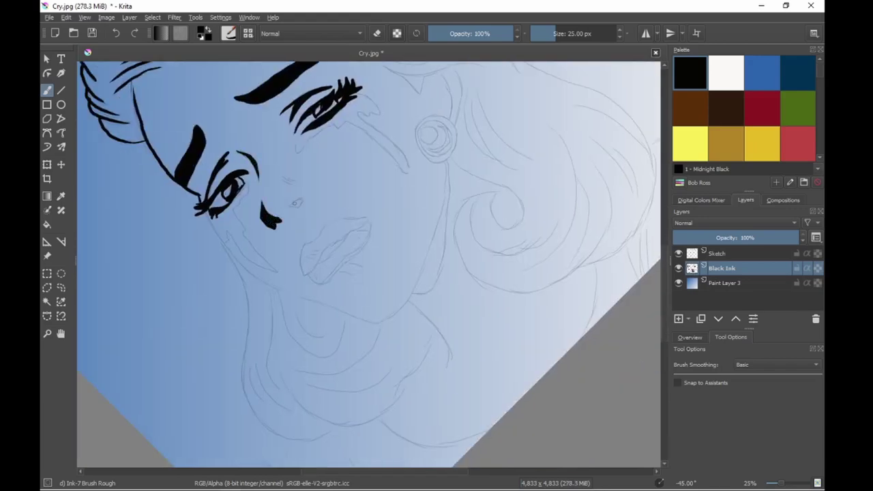
drag(283, 172, 292, 182)
mouse_move(313, 235)
mouse_down()
mouse_move(303, 276)
mouse_move(368, 218)
mouse_move(305, 274)
mouse_move(369, 246)
mouse_up()
mouse_move(353, 252)
mouse_down()
mouse_move(325, 282)
mouse_move(354, 281)
mouse_up()
drag(354, 267, 365, 271)
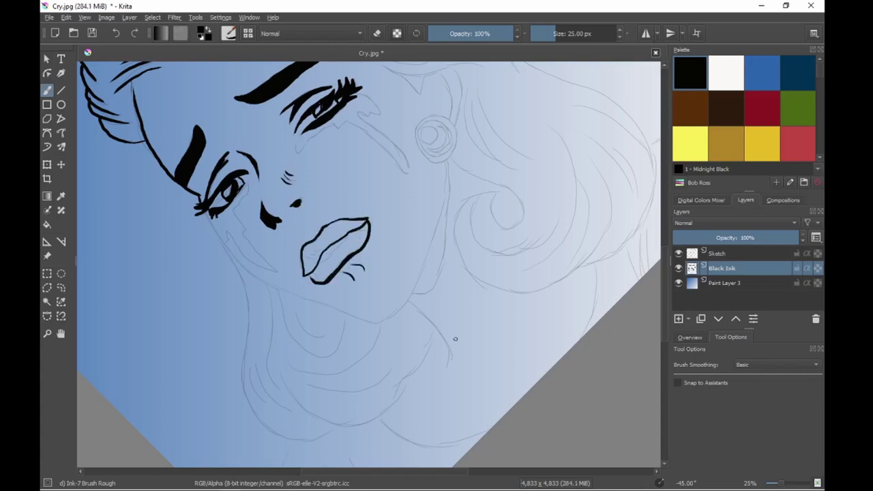
key(m)
mouse_move(418, 102)
mouse_down()
mouse_move(341, 184)
mouse_move(311, 285)
mouse_up()
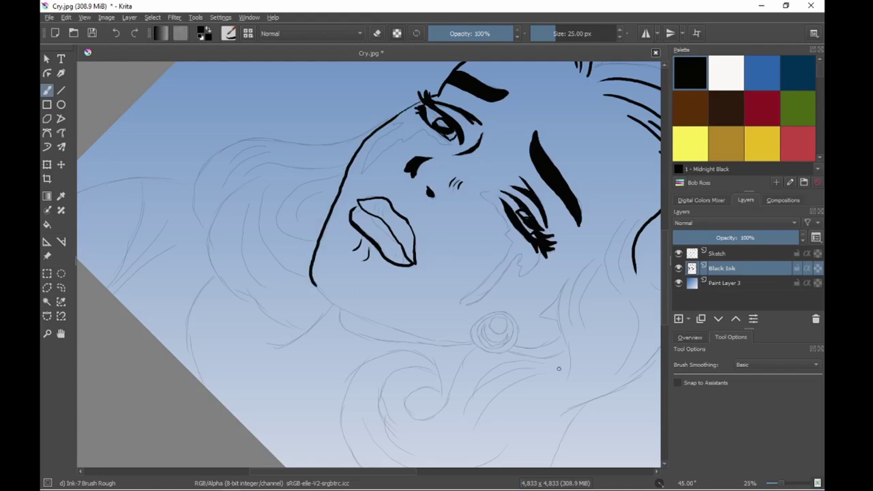
drag(417, 194, 478, 179)
Outline the left-side hair and add its inner curves and upper strands
mouse_move(450, 112)
mouse_down()
mouse_move(274, 143)
mouse_move(261, 235)
mouse_up()
mouse_move(314, 176)
mouse_down()
mouse_move(263, 259)
mouse_move(355, 338)
mouse_up()
drag(385, 305, 319, 344)
drag(398, 170, 341, 242)
drag(380, 188, 352, 236)
drag(351, 181, 310, 275)
drag(328, 195, 293, 290)
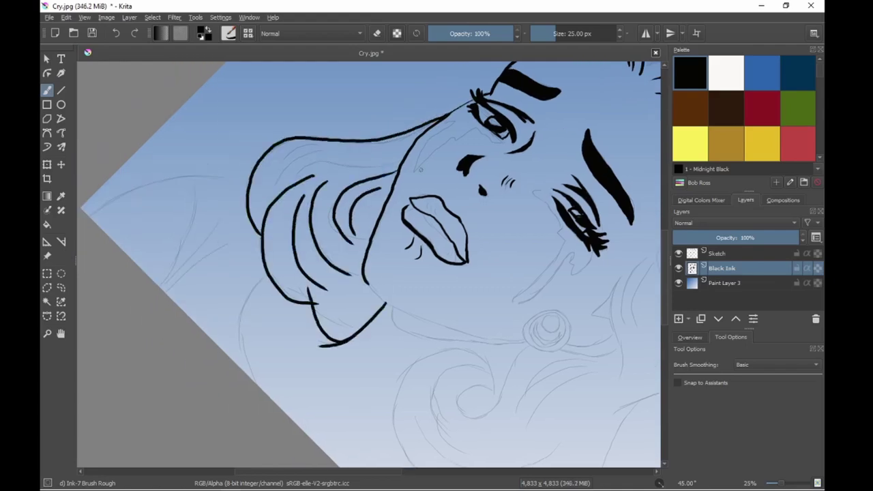
drag(400, 161, 273, 191)
drag(330, 144, 269, 179)
Ink thin eye and cheek lines at 14 px, then the jaw and a solid jaw shadow at 20 px
key([)
key([)
key([)
mouse_move(456, 120)
mouse_down()
mouse_move(414, 172)
mouse_move(505, 140)
mouse_up()
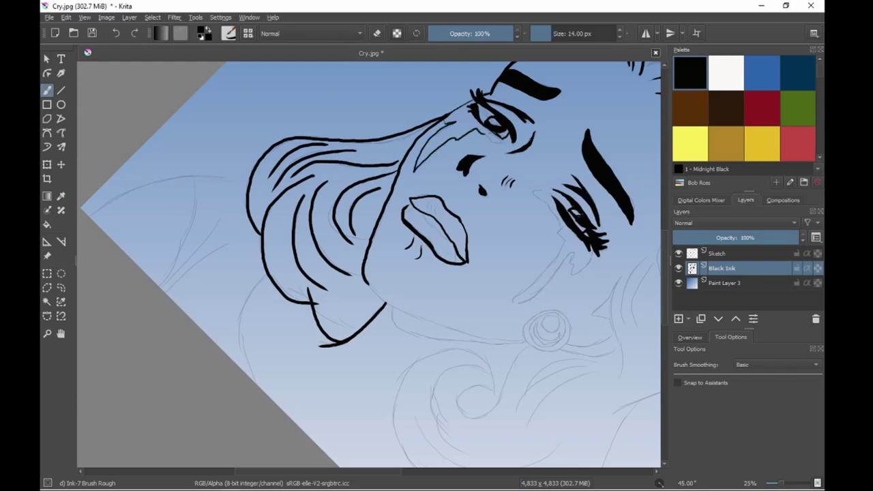
key(])
key(])
key(4)
key(4)
key(4)
drag(427, 258, 387, 276)
drag(512, 168, 415, 271)
drag(501, 197, 451, 259)
drag(509, 180, 421, 271)
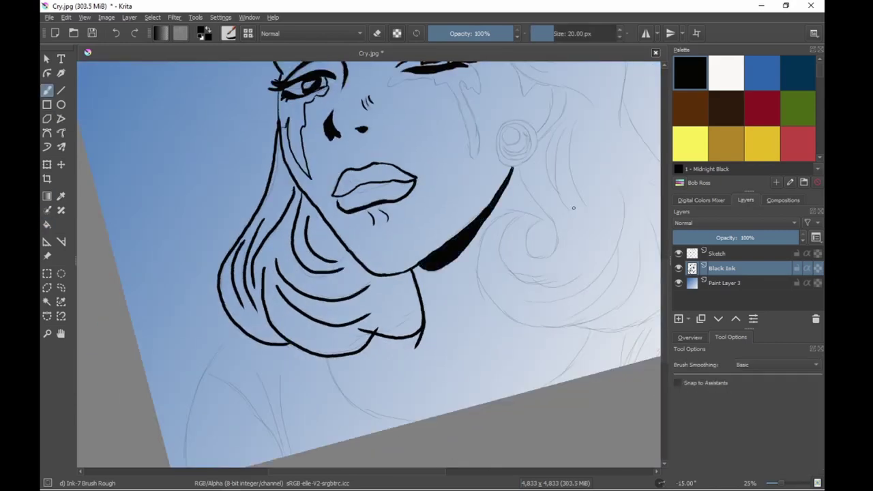
Ink the area under the earring and the ear joined to the hairline, then save
mouse_move(497, 161)
mouse_down()
mouse_move(523, 165)
mouse_move(500, 127)
mouse_move(529, 132)
mouse_up()
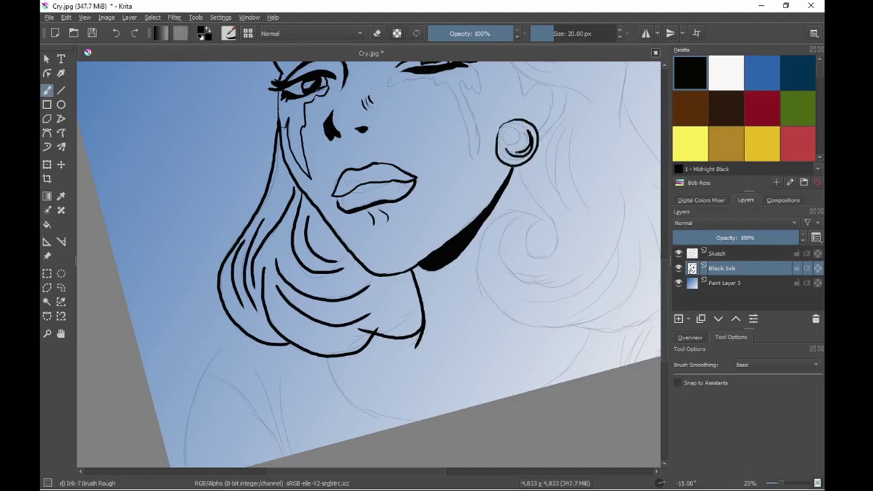
mouse_move(524, 99)
mouse_down()
mouse_move(539, 132)
mouse_move(550, 86)
mouse_up()
mouse_move(513, 65)
mouse_down()
mouse_move(524, 99)
mouse_move(546, 87)
mouse_move(531, 80)
mouse_up()
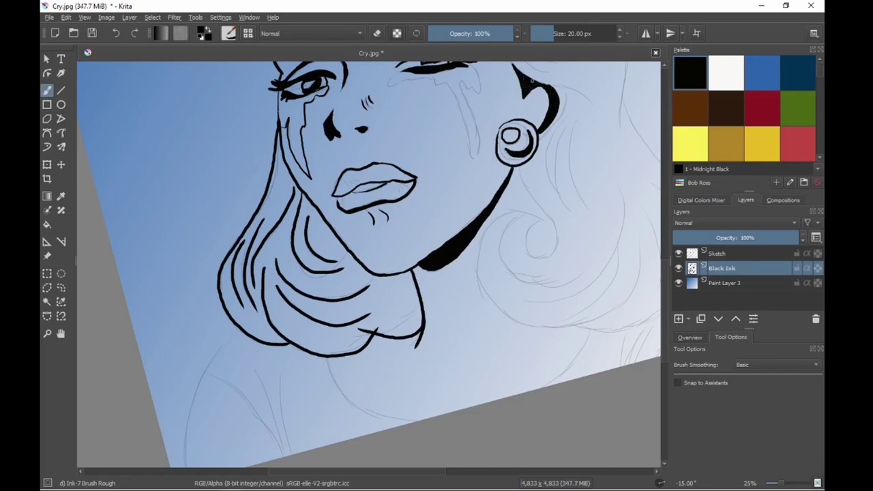
key(ctrl+s)
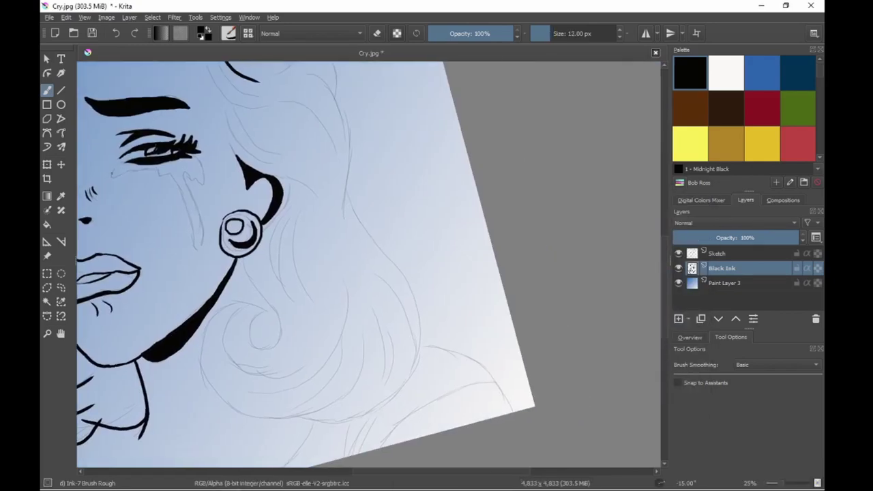
Ink a tear line under the eye and the hair swirl curling from the earring
mouse_move(112, 170)
mouse_down()
mouse_move(158, 175)
mouse_move(196, 246)
mouse_move(202, 165)
mouse_up()
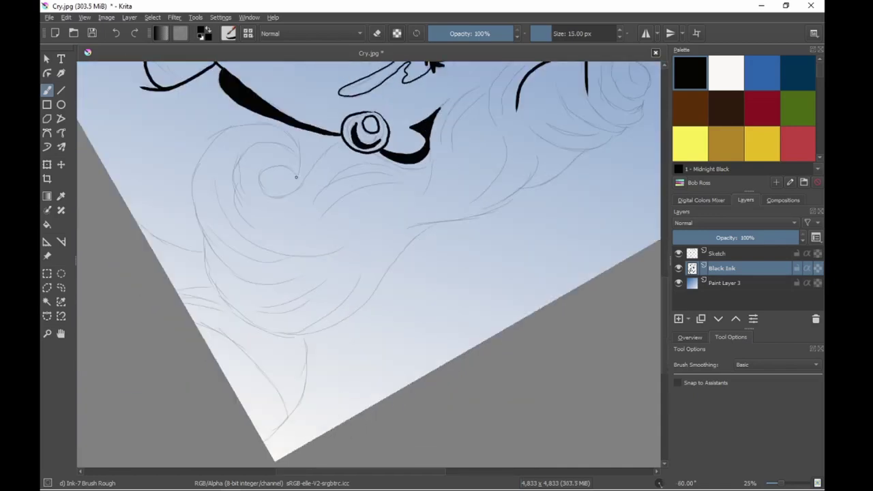
mouse_move(295, 168)
mouse_down()
mouse_move(315, 179)
mouse_move(341, 135)
mouse_up()
mouse_move(298, 170)
mouse_down()
mouse_move(293, 131)
mouse_move(217, 264)
mouse_move(266, 286)
mouse_up()
mouse_move(203, 249)
mouse_down()
mouse_move(285, 316)
mouse_move(355, 313)
mouse_move(434, 223)
mouse_up()
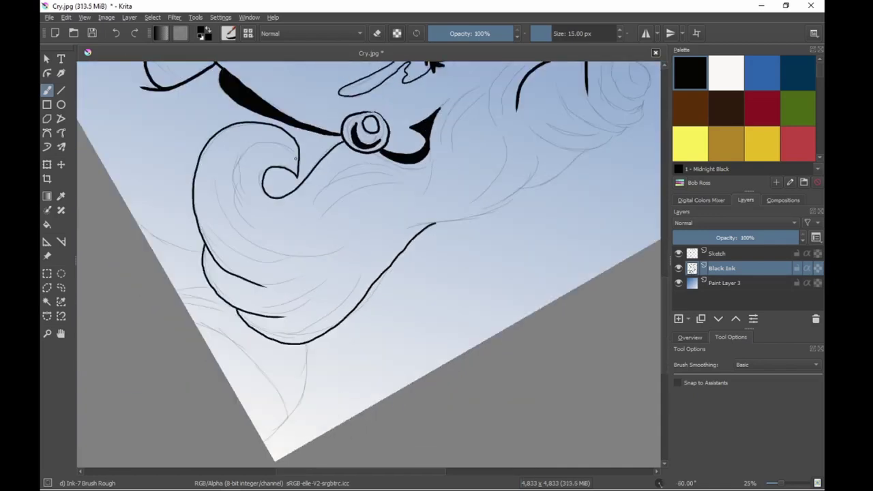
drag(298, 144, 287, 231)
Add strand lines inside the hair swirl and near the earring
drag(218, 168, 229, 223)
drag(231, 225, 339, 254)
drag(260, 305, 355, 284)
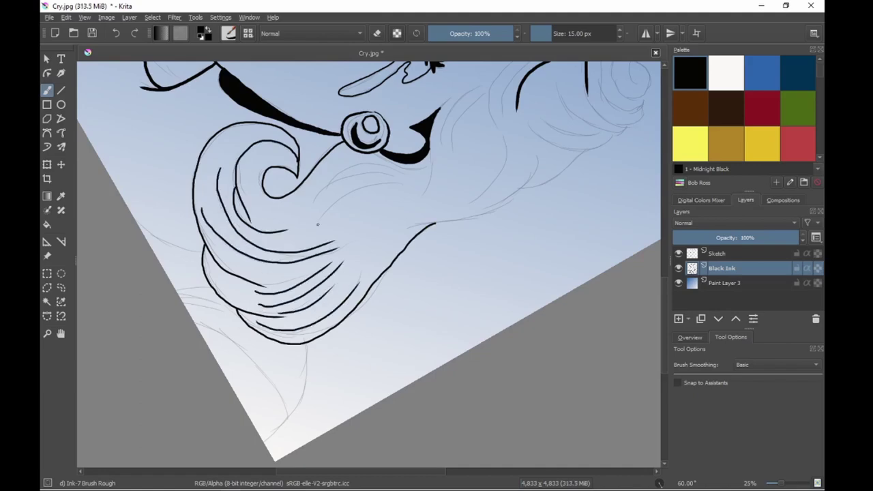
drag(318, 224, 408, 185)
drag(311, 213, 404, 170)
drag(345, 178, 414, 163)
drag(371, 172, 432, 152)
drag(452, 98, 428, 148)
drag(432, 142, 412, 215)
mouse_move(480, 94)
mouse_down()
mouse_move(442, 200)
mouse_move(313, 315)
mouse_up()
Trace the hair curls below the earring and the lower hair contour
drag(356, 168, 341, 225)
mouse_move(342, 225)
mouse_down()
mouse_move(304, 313)
mouse_move(240, 341)
mouse_up()
drag(366, 299, 339, 318)
drag(372, 265, 321, 316)
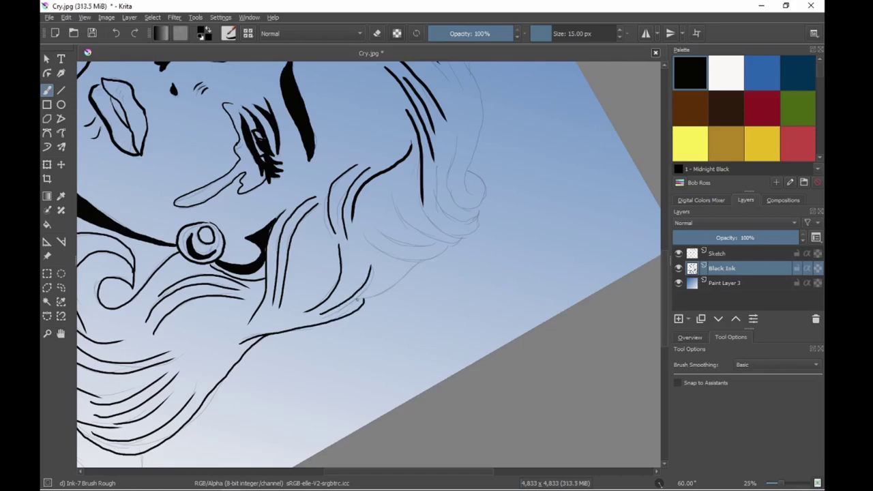
drag(413, 272, 352, 302)
Trace the curls of the right hair swirl
drag(382, 243, 451, 263)
drag(379, 229, 435, 247)
drag(398, 213, 463, 242)
mouse_move(427, 239)
mouse_down()
mouse_move(479, 220)
mouse_move(471, 172)
mouse_up()
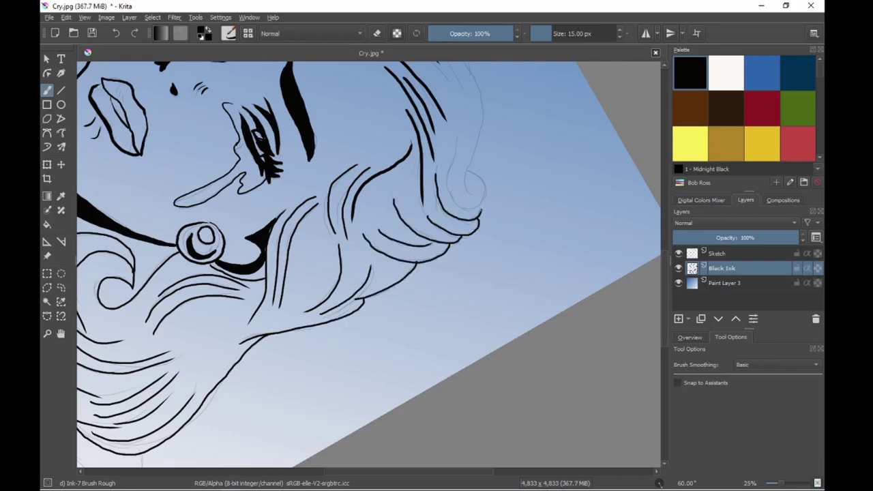
drag(456, 138, 483, 207)
drag(410, 205, 290, 271)
Ink more strands along the hair swirl and in the upper hair
mouse_move(349, 160)
mouse_down()
mouse_move(334, 202)
mouse_move(350, 265)
mouse_up()
mouse_move(336, 140)
mouse_down()
mouse_move(364, 181)
mouse_move(303, 304)
mouse_up()
drag(254, 132, 313, 223)
mouse_move(217, 102)
mouse_down()
mouse_move(270, 145)
mouse_move(254, 150)
mouse_move(289, 176)
mouse_up()
drag(233, 159, 298, 206)
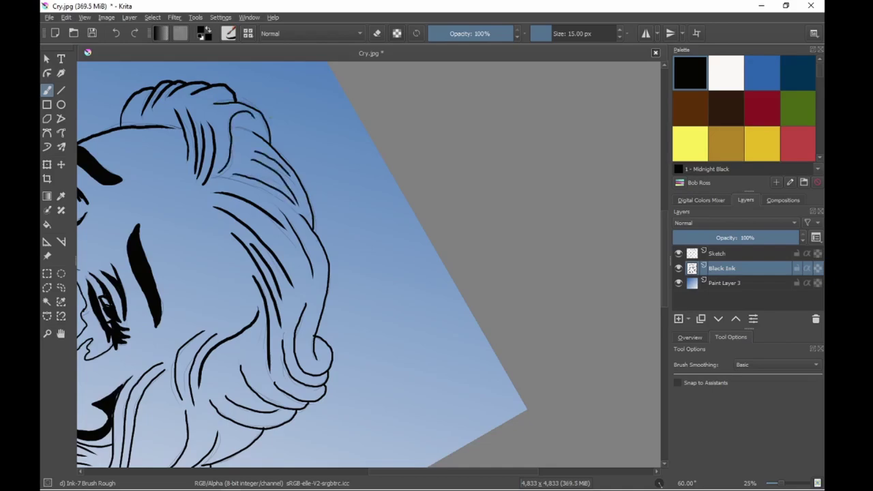
drag(215, 179, 285, 209)
drag(341, 272, 389, 195)
Ink the lower hair curl, an outer hair outline and two upper-left strands
mouse_move(296, 291)
mouse_down()
mouse_move(279, 362)
mouse_move(248, 389)
mouse_up()
mouse_move(386, 183)
mouse_down()
mouse_move(346, 214)
mouse_move(313, 300)
mouse_up()
drag(300, 274, 287, 324)
mouse_move(288, 291)
mouse_down()
mouse_move(277, 326)
mouse_move(236, 378)
mouse_up()
drag(409, 204, 307, 306)
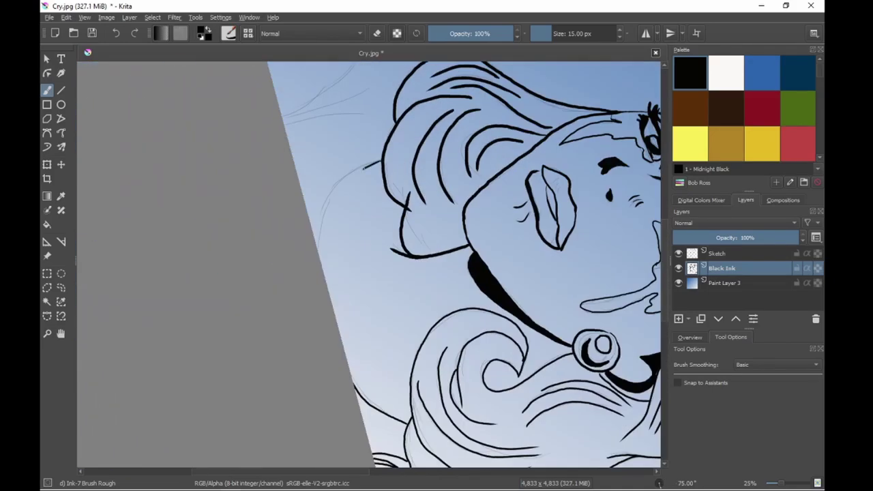
drag(367, 168, 315, 240)
drag(364, 113, 283, 123)
mouse_move(370, 88)
mouse_down()
mouse_move(286, 121)
mouse_move(297, 120)
mouse_up()
Reset the canvas rotation, zoom out to the whole image and save
key(5)
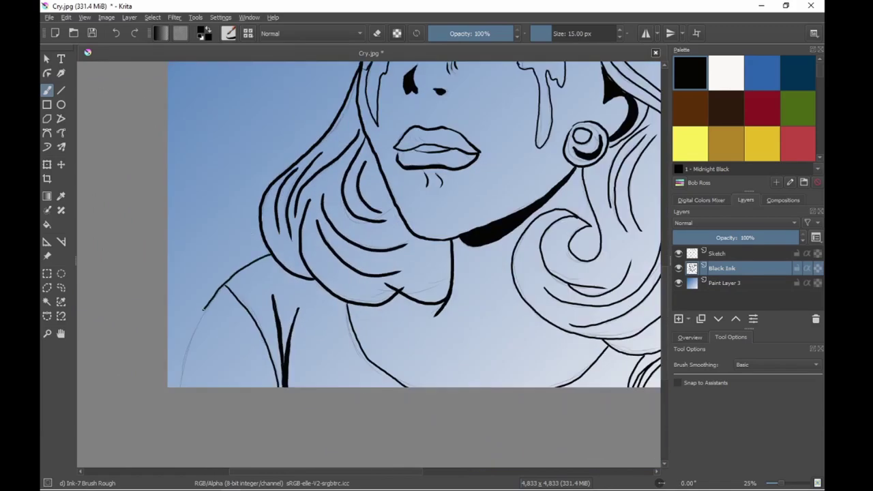
key(minus)
key(ctrl+s)
Add a new paint layer named 'Base Colour Skin'
key(Return)
key(Insert)
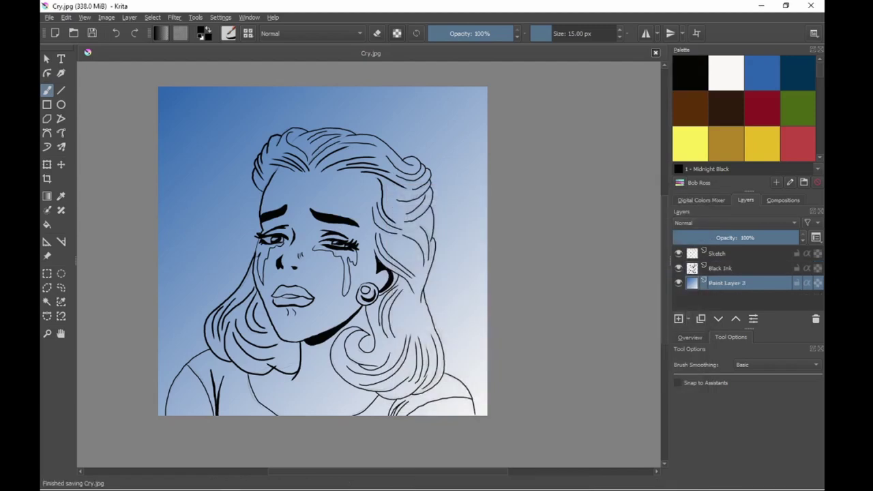
key(F2)
text(Base Colour)
key(Return)
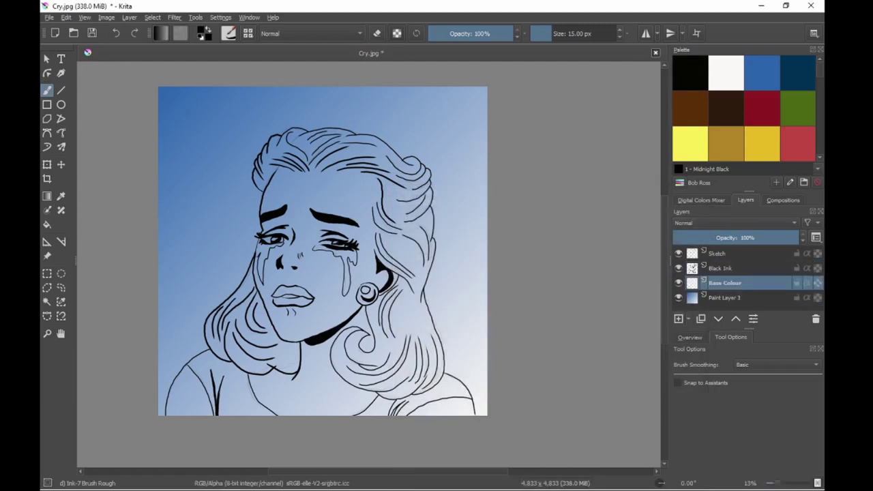
key(F2)
key(End)
text(Skin)
key(Return)
Mix a light beige skin tone from Yellow Ochre and enlarge the brush to 41 px
click(701, 200)
click(726, 143)
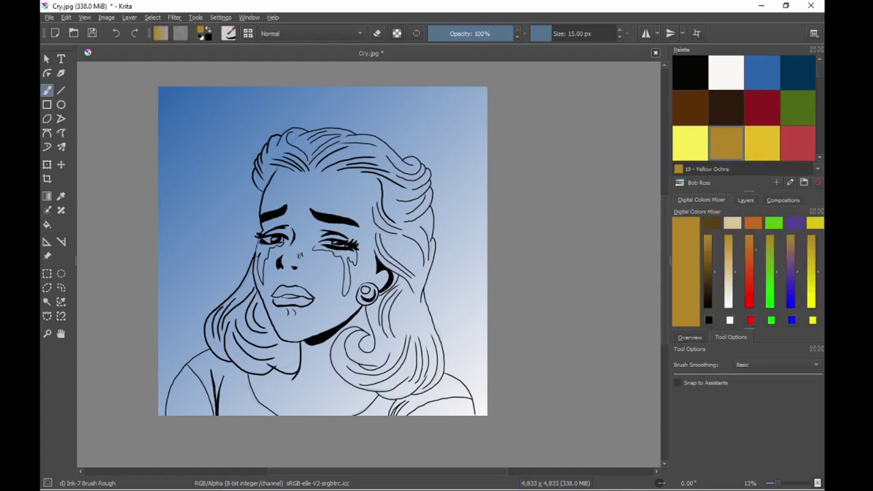
click(729, 273)
click(558, 33)
click(745, 200)
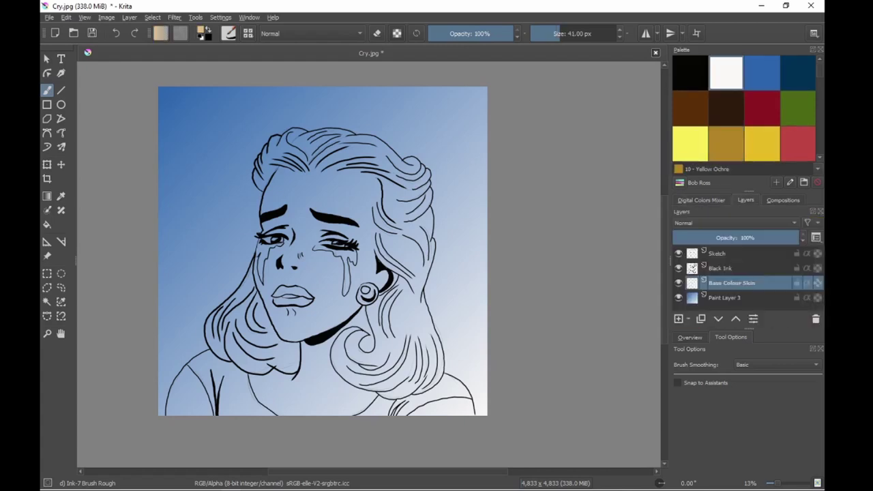
Paint beige along the hairline, cheek, neck and shoulder edges
mouse_move(280, 167)
mouse_down()
mouse_move(264, 232)
mouse_move(294, 235)
mouse_move(266, 292)
mouse_up()
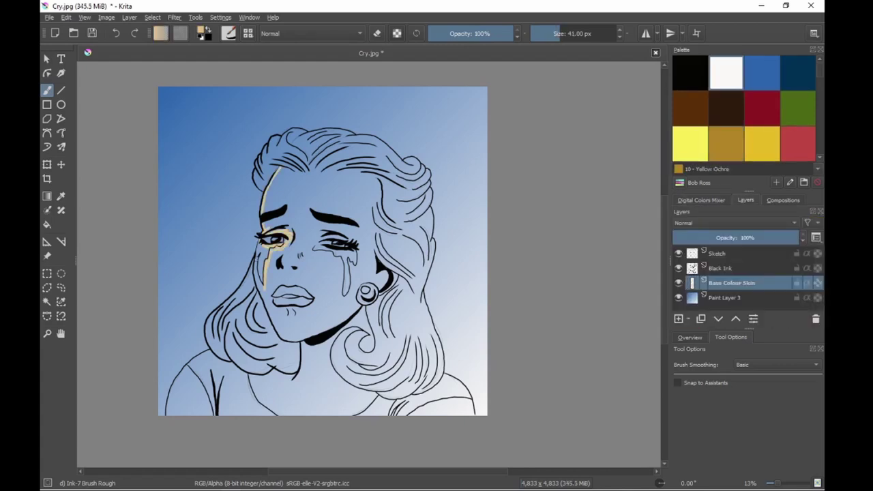
mouse_move(258, 256)
mouse_down()
mouse_move(273, 304)
mouse_move(280, 290)
mouse_up()
mouse_move(281, 171)
mouse_down()
mouse_move(374, 201)
mouse_move(375, 252)
mouse_up()
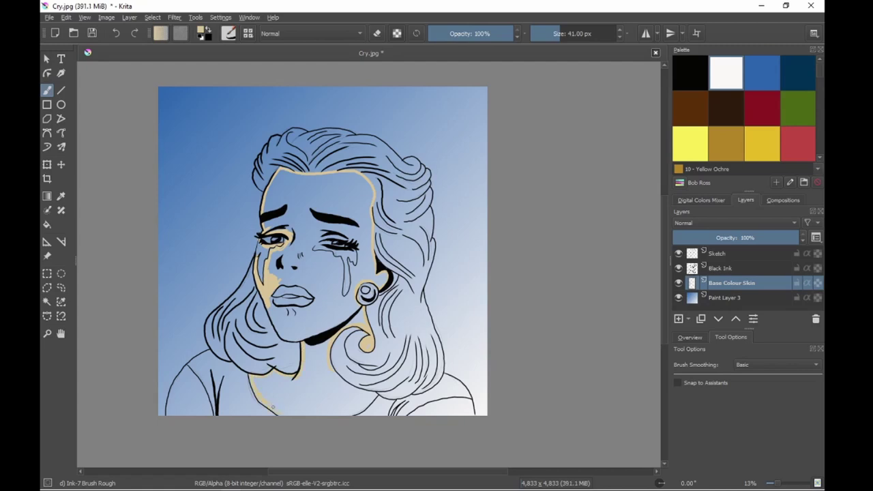
drag(366, 391, 353, 415)
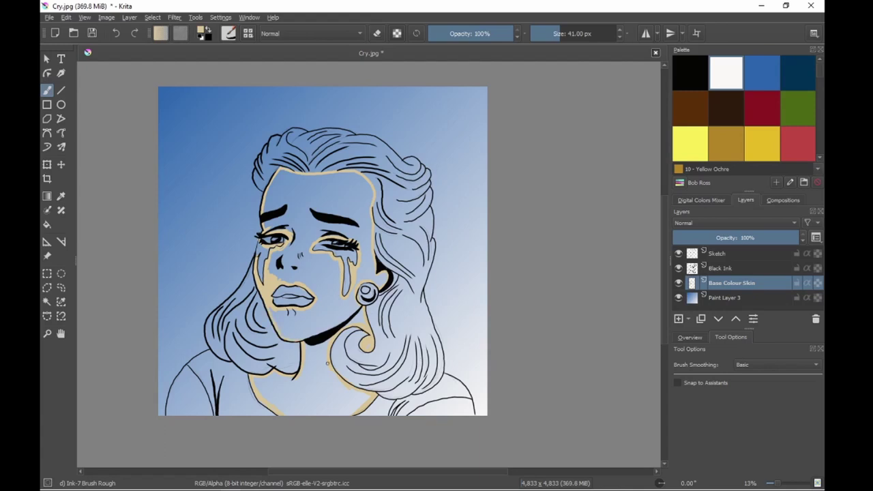
drag(327, 364, 476, 412)
drag(202, 367, 168, 414)
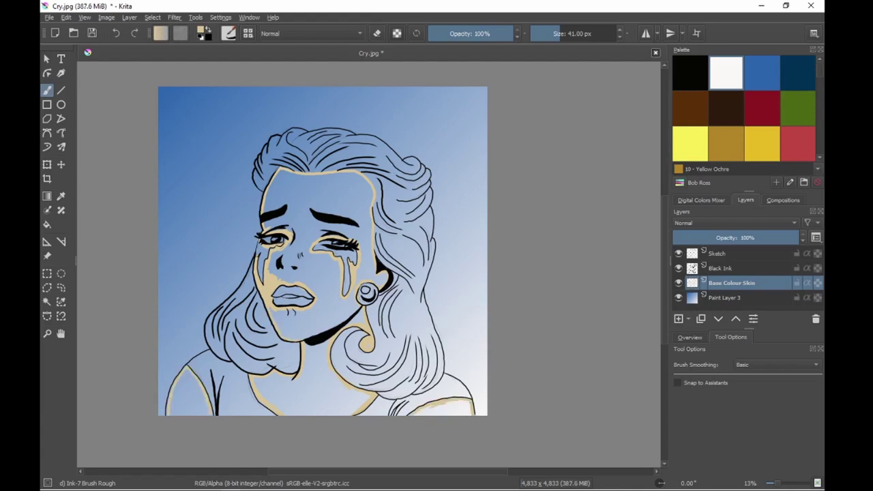
Fill the face, neck and both shoulders with beige, and add a new layer above
key(f)
click(185, 399)
click(317, 205)
click(447, 408)
click(328, 402)
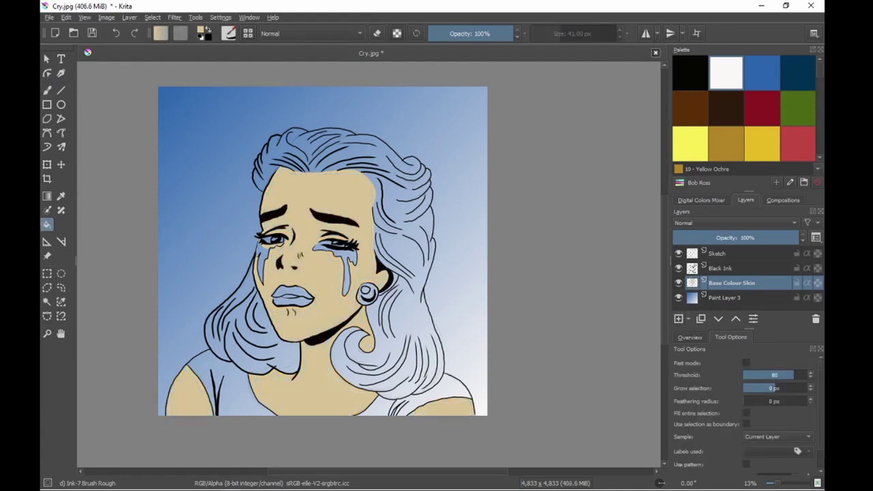
key(Insert)
key(F2)
Name the new hair layer and pick Yellow Ochre with the freehand brush
text(Base Cl)
key(Return)
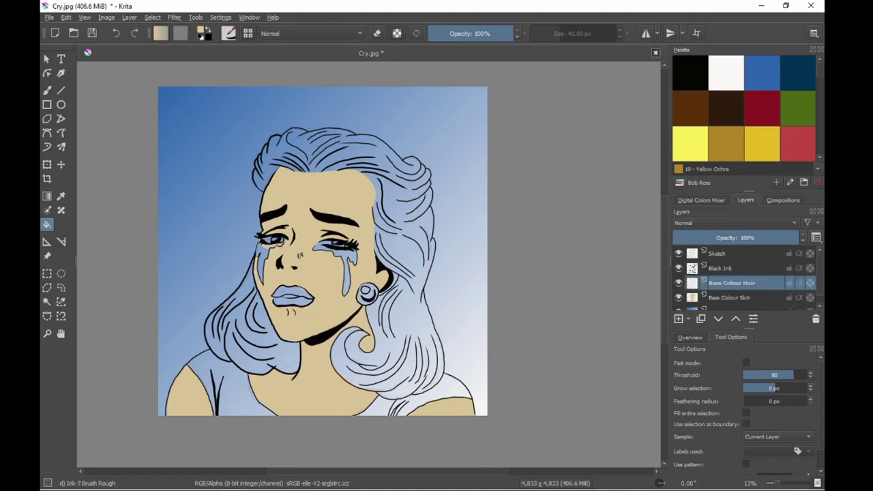
click(47, 90)
click(701, 200)
click(726, 143)
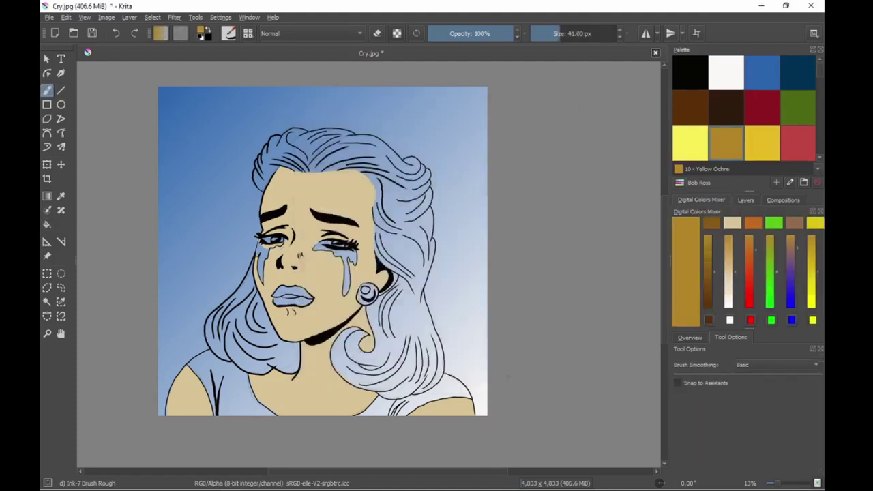
Outline the top, right edge and inner curl of the hair in brown and fill it
mouse_move(276, 135)
mouse_down()
mouse_move(259, 174)
mouse_move(269, 191)
mouse_move(340, 172)
mouse_move(376, 204)
mouse_move(375, 249)
mouse_move(397, 295)
mouse_move(306, 129)
mouse_move(391, 148)
mouse_up()
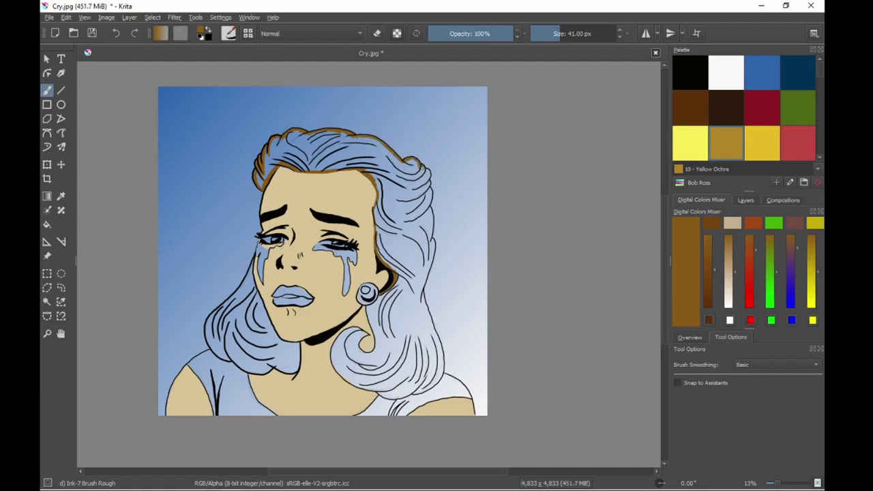
mouse_move(428, 205)
mouse_down()
mouse_move(432, 247)
mouse_move(422, 295)
mouse_move(443, 376)
mouse_up()
click(417, 391)
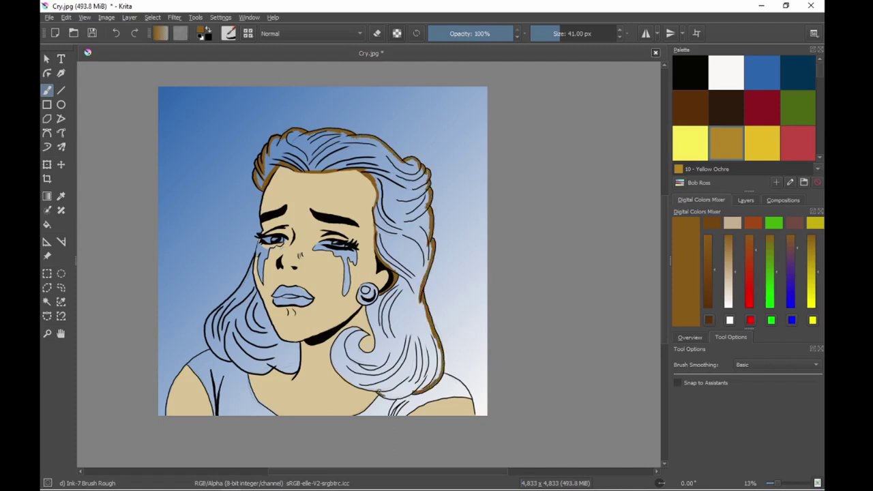
mouse_move(359, 328)
mouse_down()
mouse_move(333, 353)
mouse_move(365, 389)
mouse_up()
drag(369, 348, 371, 306)
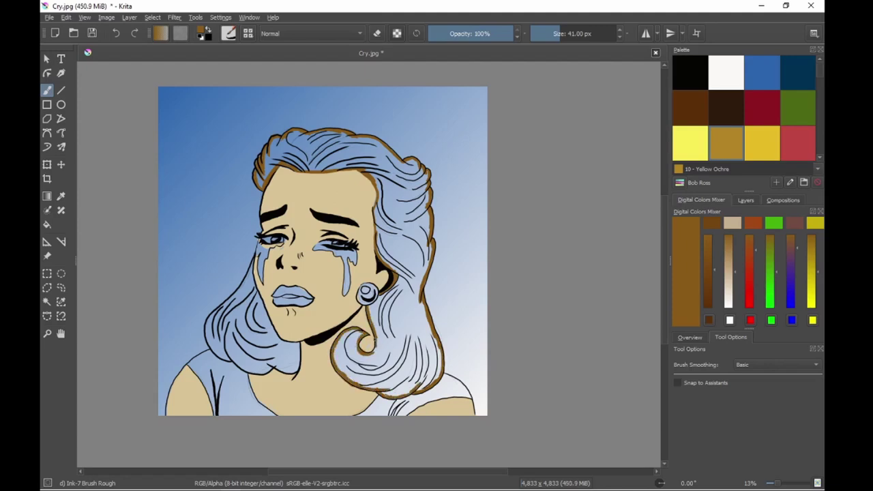
key(f)
click(403, 225)
key(b)
Outline the hair's left edge and fill the remaining hair area with brown
mouse_move(253, 260)
mouse_down()
mouse_move(206, 325)
mouse_move(230, 360)
mouse_move(297, 344)
mouse_up()
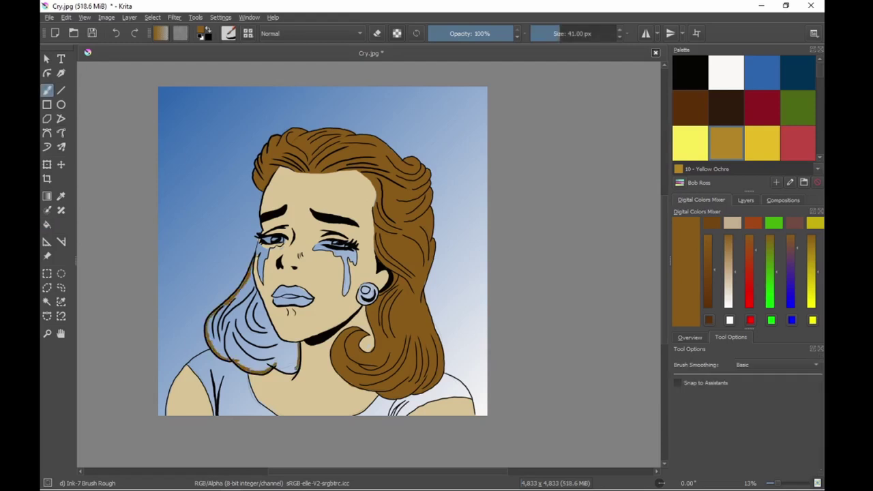
mouse_move(253, 266)
mouse_down()
mouse_move(256, 293)
mouse_move(298, 356)
mouse_up()
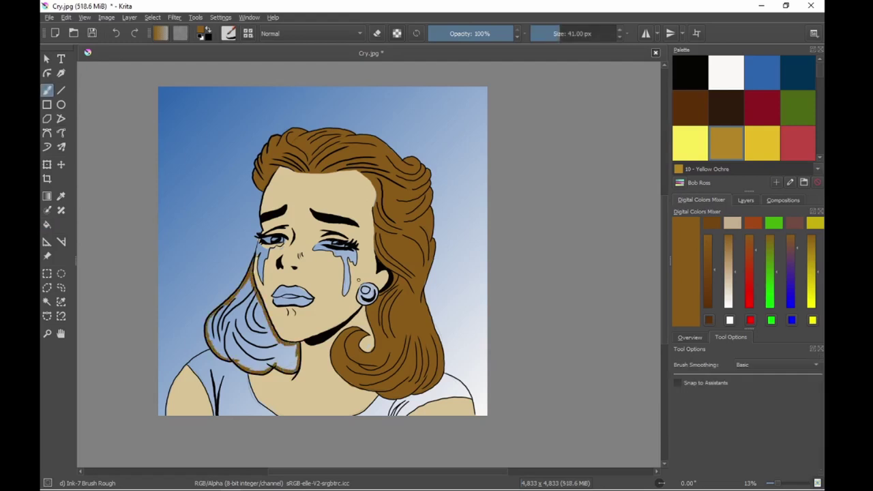
key(f)
click(236, 321)
key(b)
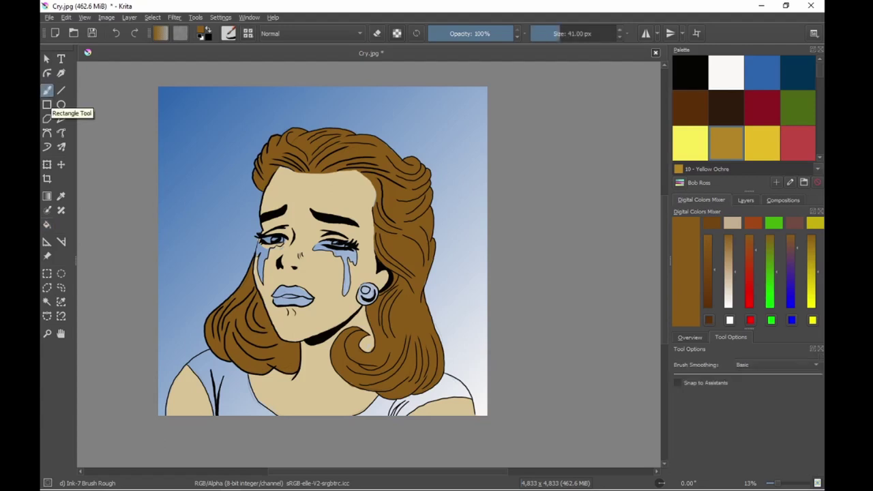
click(746, 200)
Rename the layer to 'Lips Eyes and Earing'
double_click(716, 283)
text(Lips Eye)
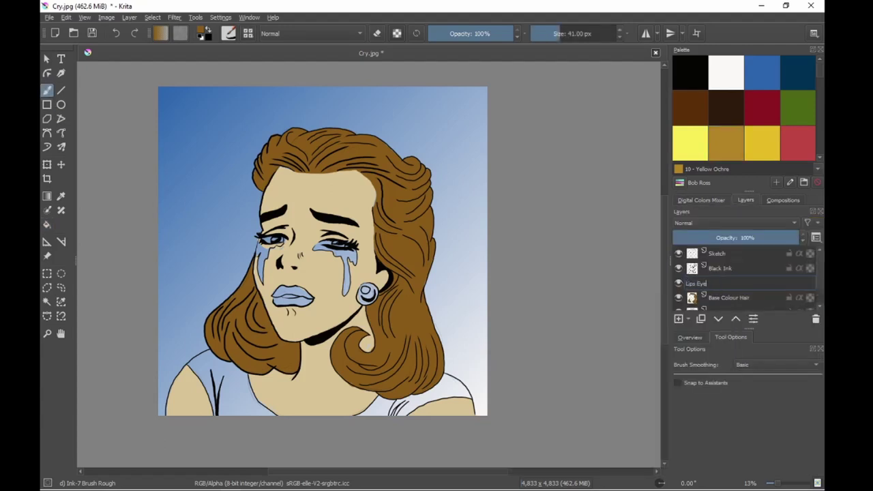
text(s and Earing)
key(Return)
Paint the white of the right eye and a lower-lip highlight in Titanium White
click(726, 72)
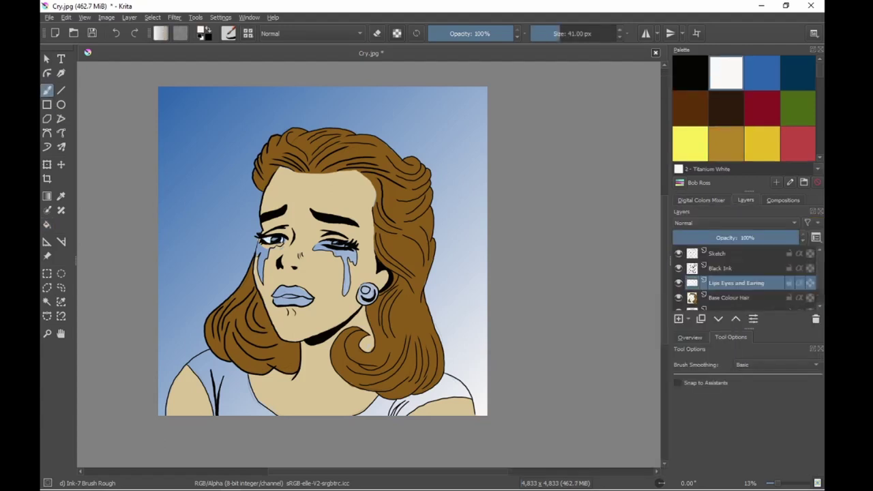
drag(322, 246, 347, 243)
mouse_move(282, 296)
mouse_down()
mouse_move(299, 297)
mouse_move(285, 289)
mouse_up()
Paint the lower lip Alizarin Crimson, shrink the brush and pick Phthalo Blue
click(762, 108)
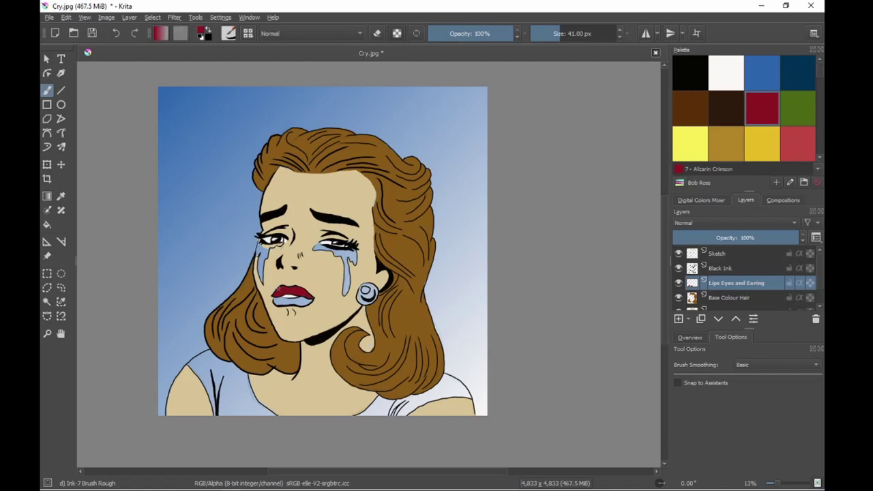
click(701, 200)
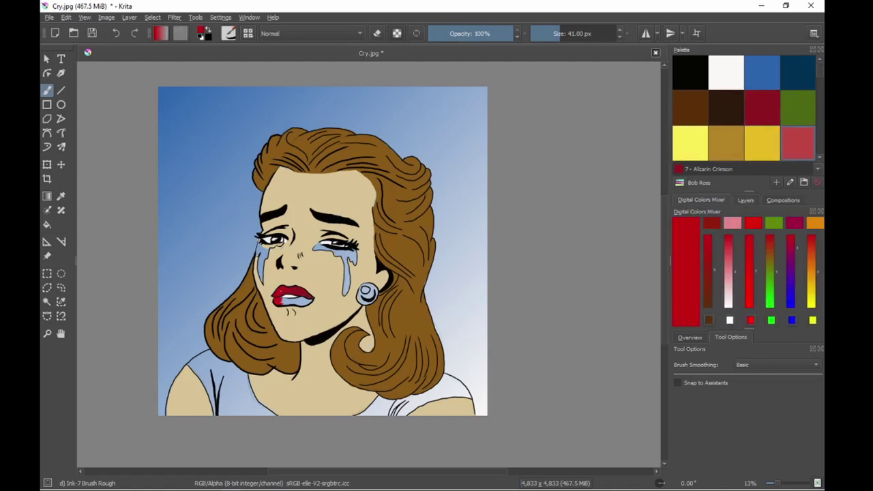
drag(280, 301, 303, 301)
click(726, 73)
click(553, 34)
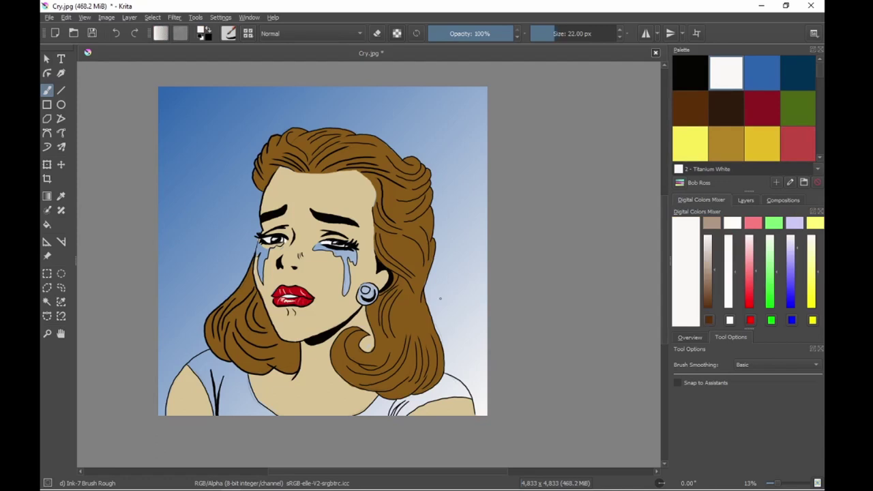
click(762, 72)
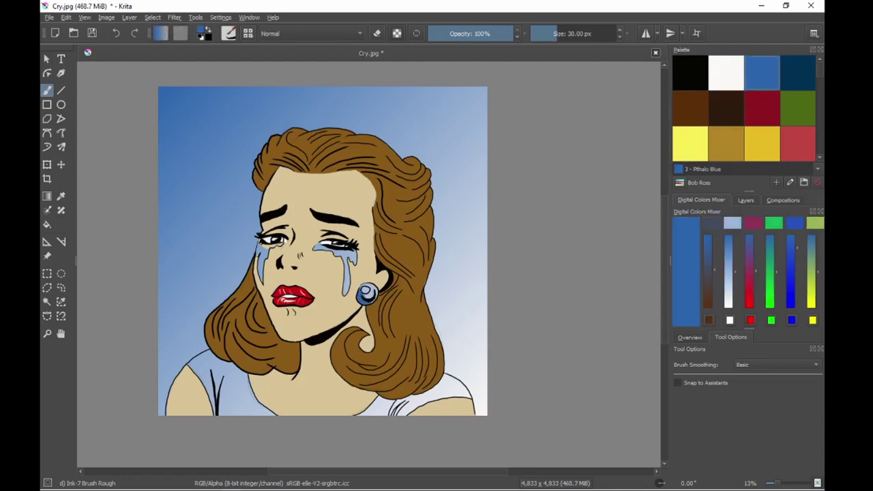
Paint the earring darker blue and the left tear a lighter blue
drag(363, 295, 374, 295)
click(732, 223)
drag(259, 242, 260, 257)
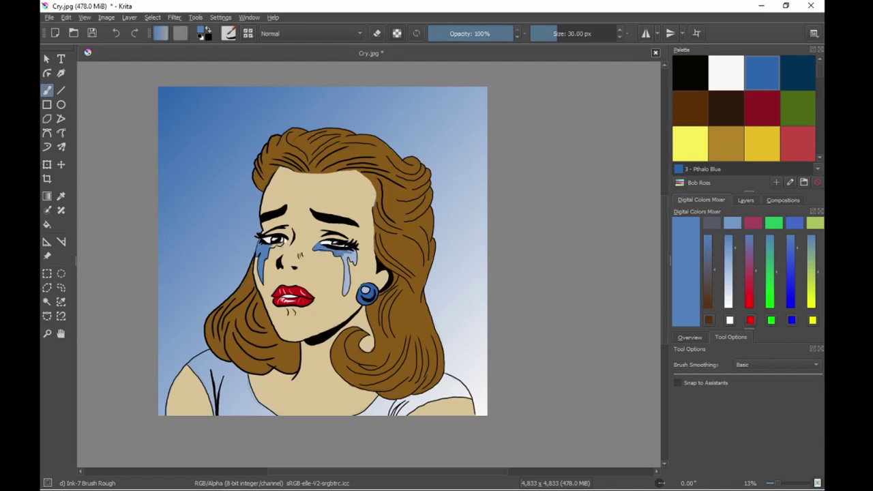
Fill the woman's top solid blue and save the picture as Cry.jpg
click(726, 72)
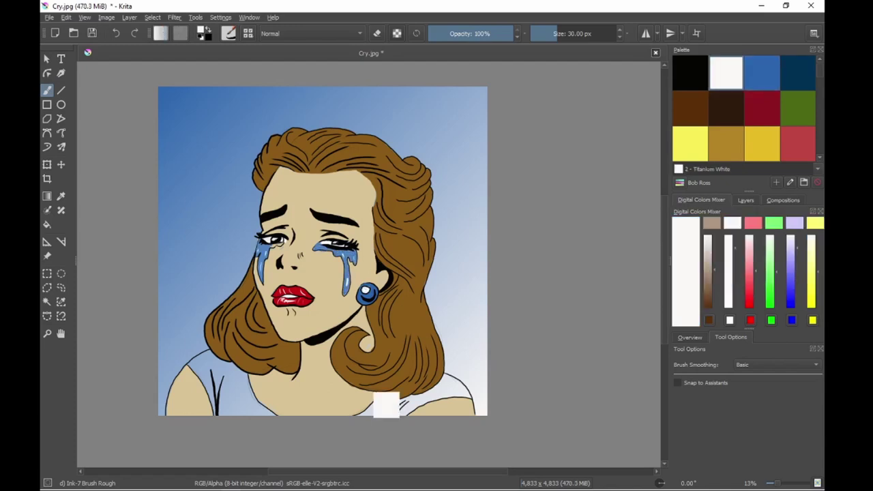
click(762, 72)
drag(188, 365, 214, 414)
drag(220, 374, 212, 413)
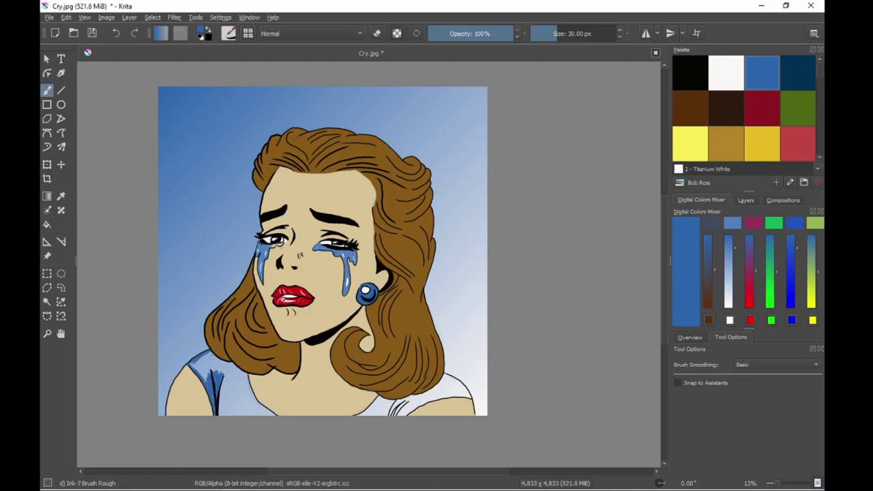
drag(210, 352, 232, 363)
mouse_move(360, 414)
mouse_down()
mouse_move(379, 396)
mouse_move(394, 399)
mouse_move(445, 375)
mouse_move(426, 401)
mouse_move(465, 399)
mouse_move(432, 400)
mouse_up()
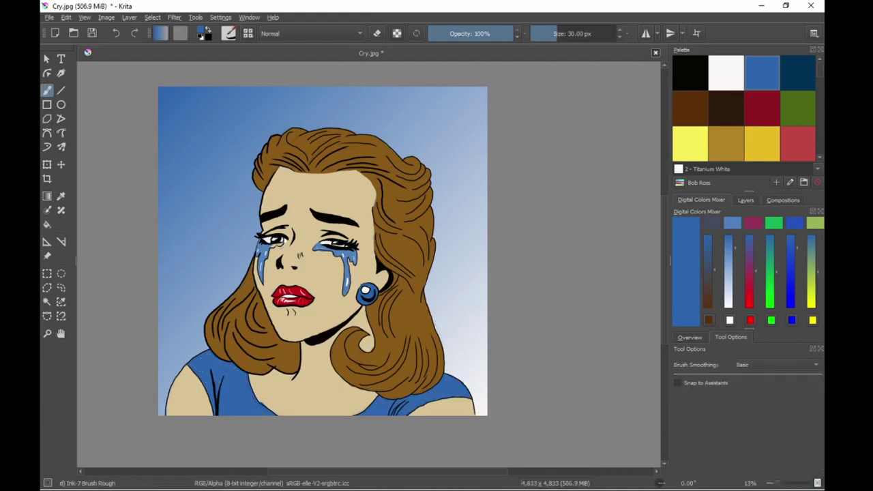
key(ctrl+s)
key(Return)
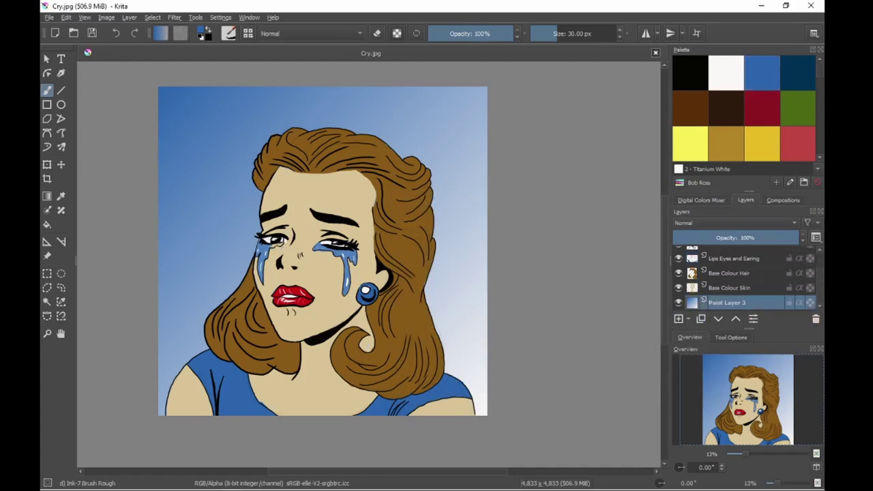
Add a new layer with an Alizarin Crimson gradient across the background, blended with Multiply
click(679, 318)
click(762, 108)
key(g)
drag(487, 136, 170, 382)
click(310, 32)
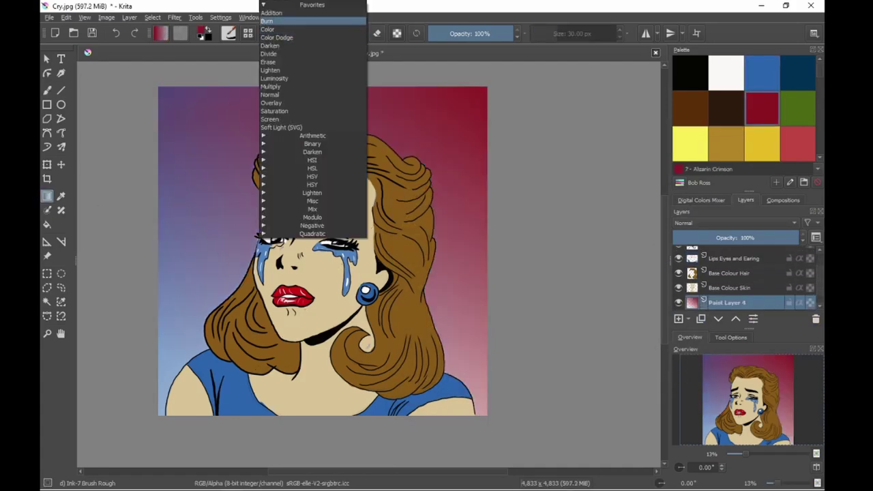
click(270, 86)
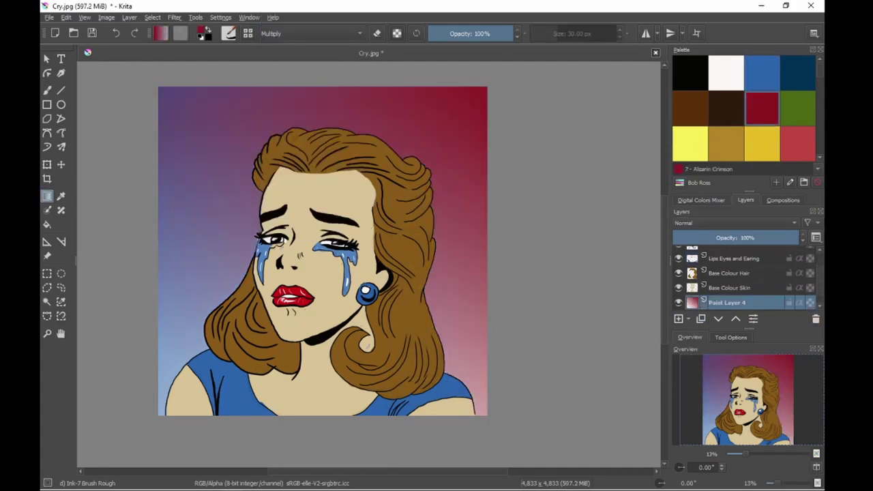
scroll(744, 280, up, 2)
scroll(744, 280, down, 2)
Return to the Base Colour Skin layer with a white brush in Normal mode, then save
click(731, 286)
click(726, 73)
key(b)
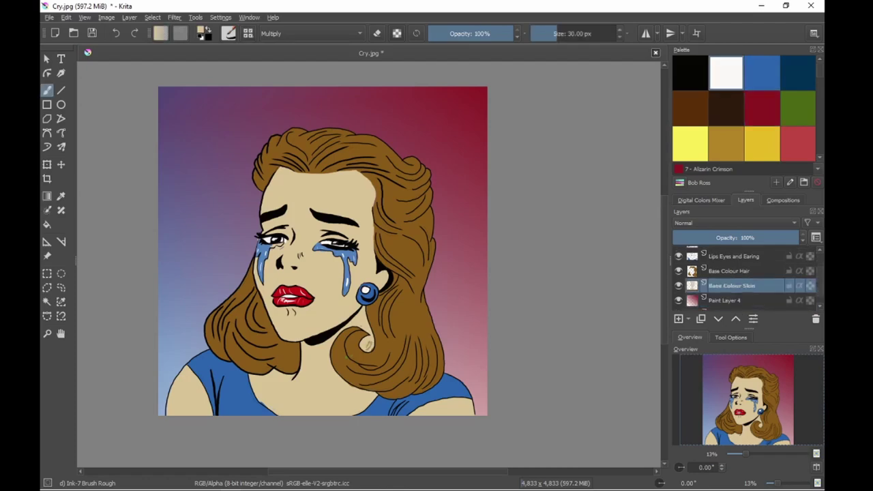
key(alt+shift+n)
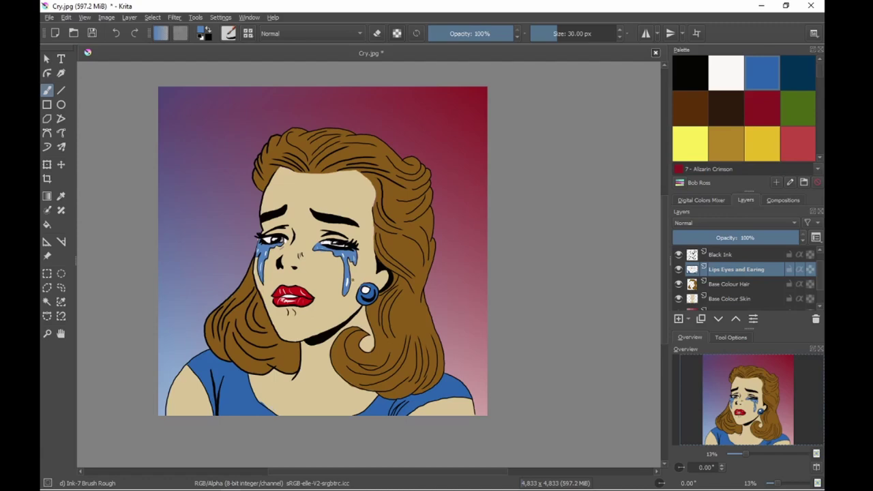
key(ctrl+s)
Confirm the save as JPEG named Cry in the WIP Illustrations folder
key(Return)
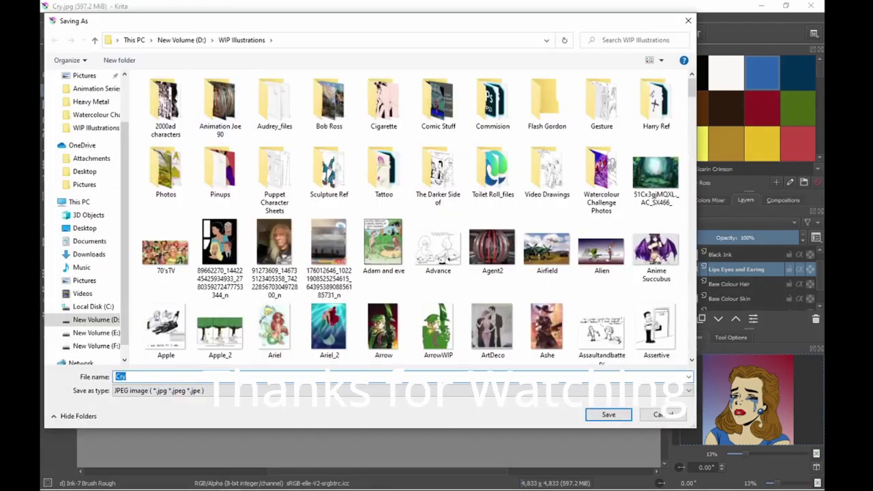